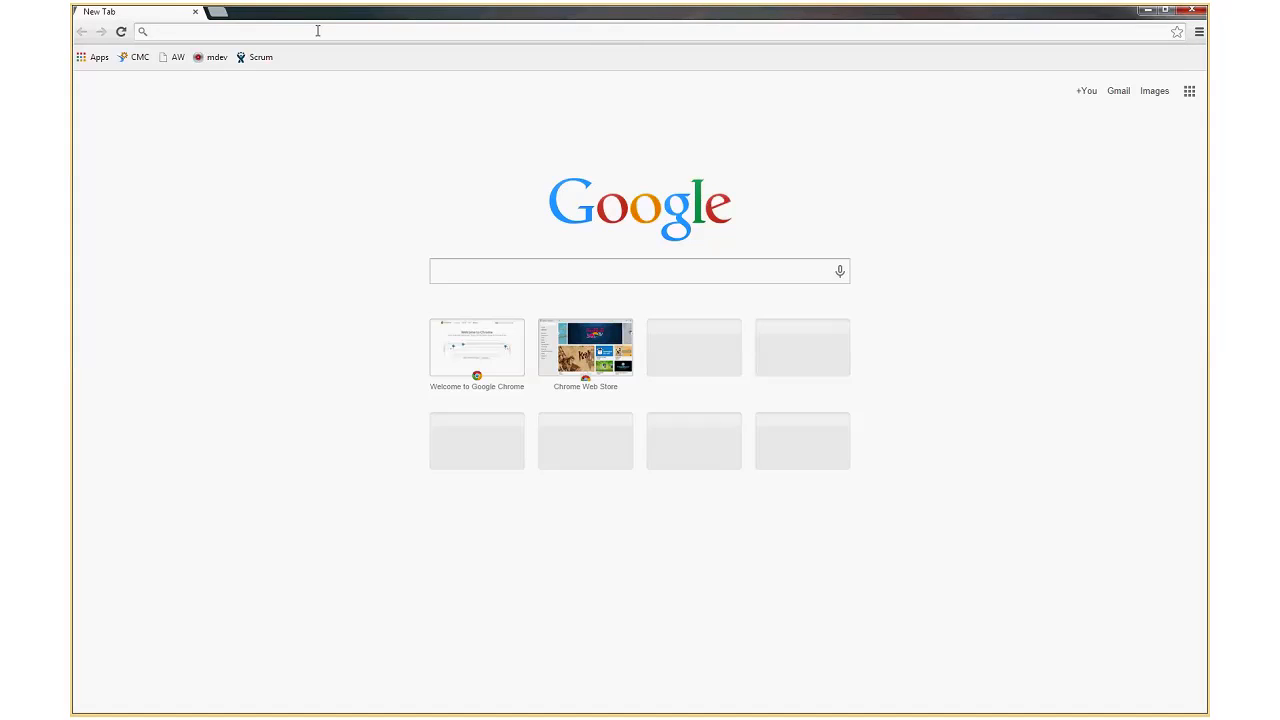
# Load the MicroStrategy web page, open the MicroStrategy Tutorial project and create a new blank report in Design Mode.
pyautogui.press('Return')
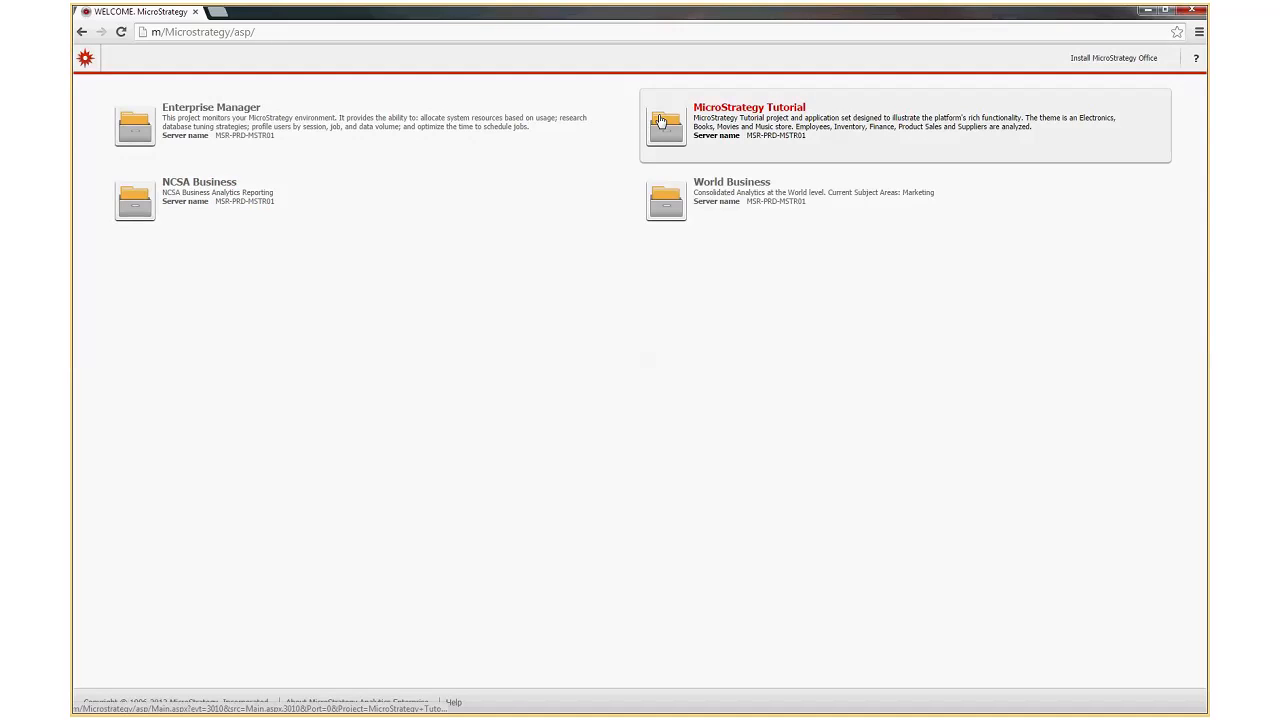
pyautogui.click(660, 121)
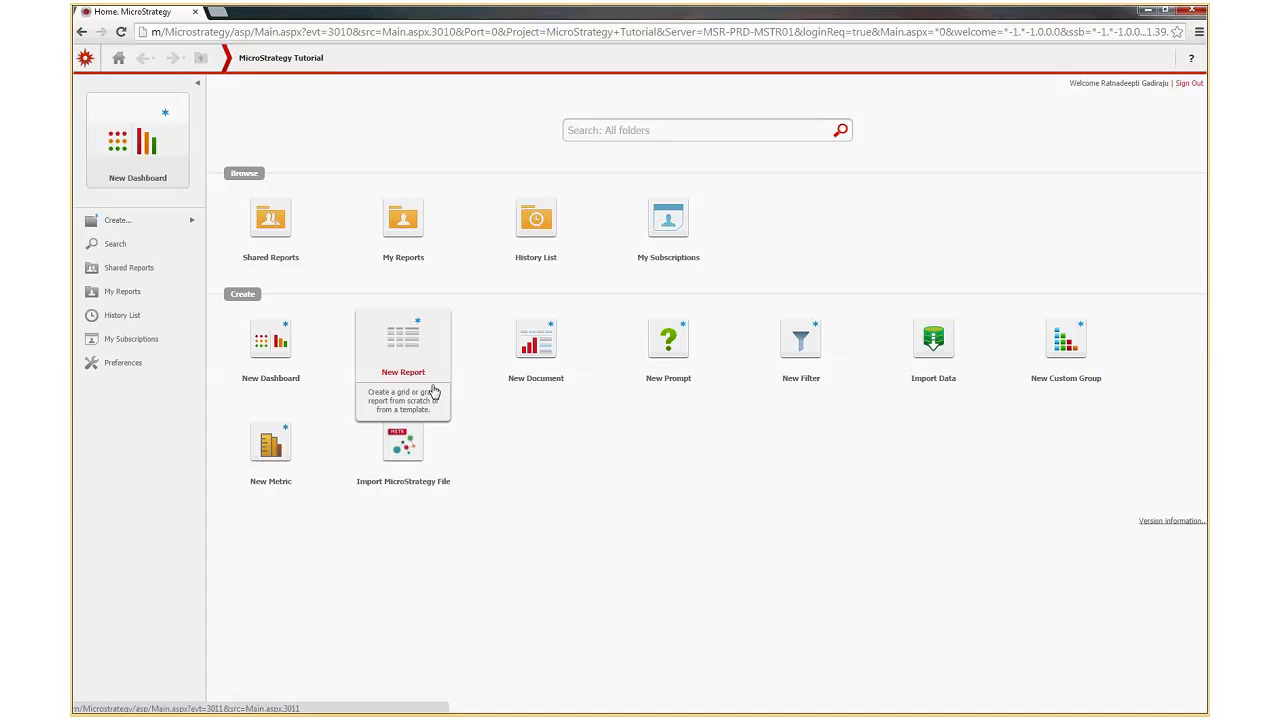
pyautogui.click(405, 342)
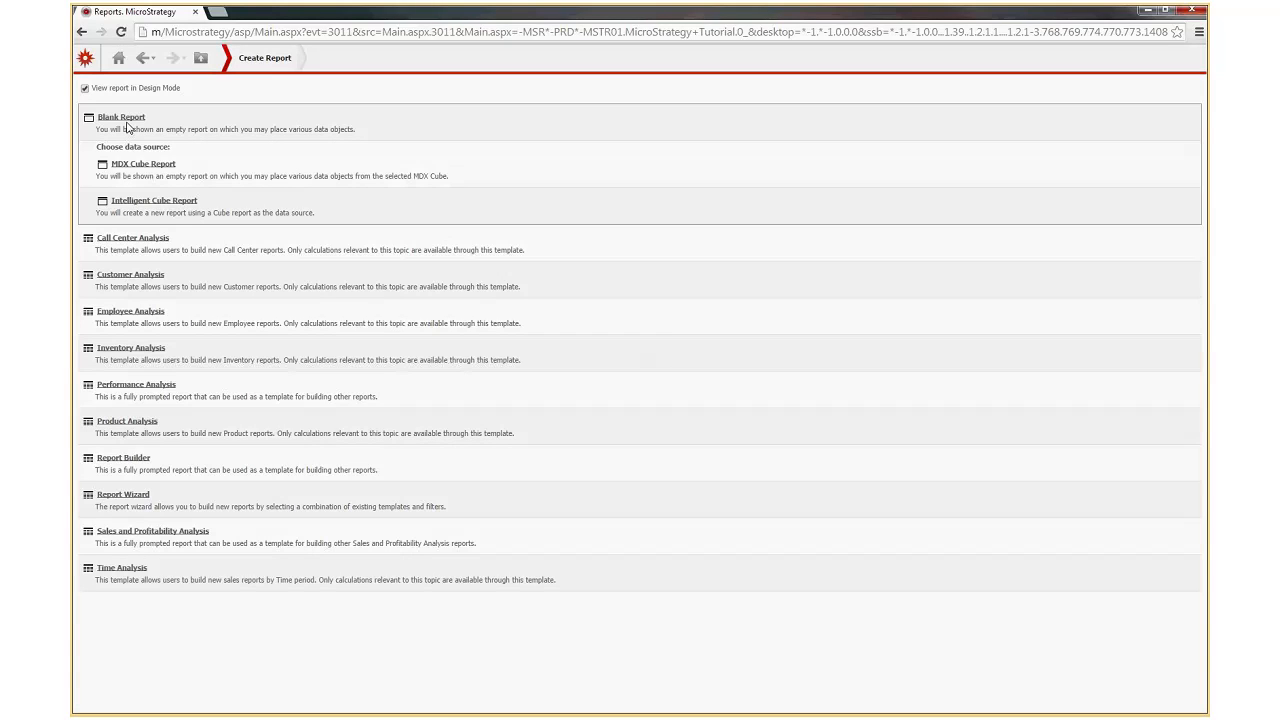
pyautogui.click(126, 124)
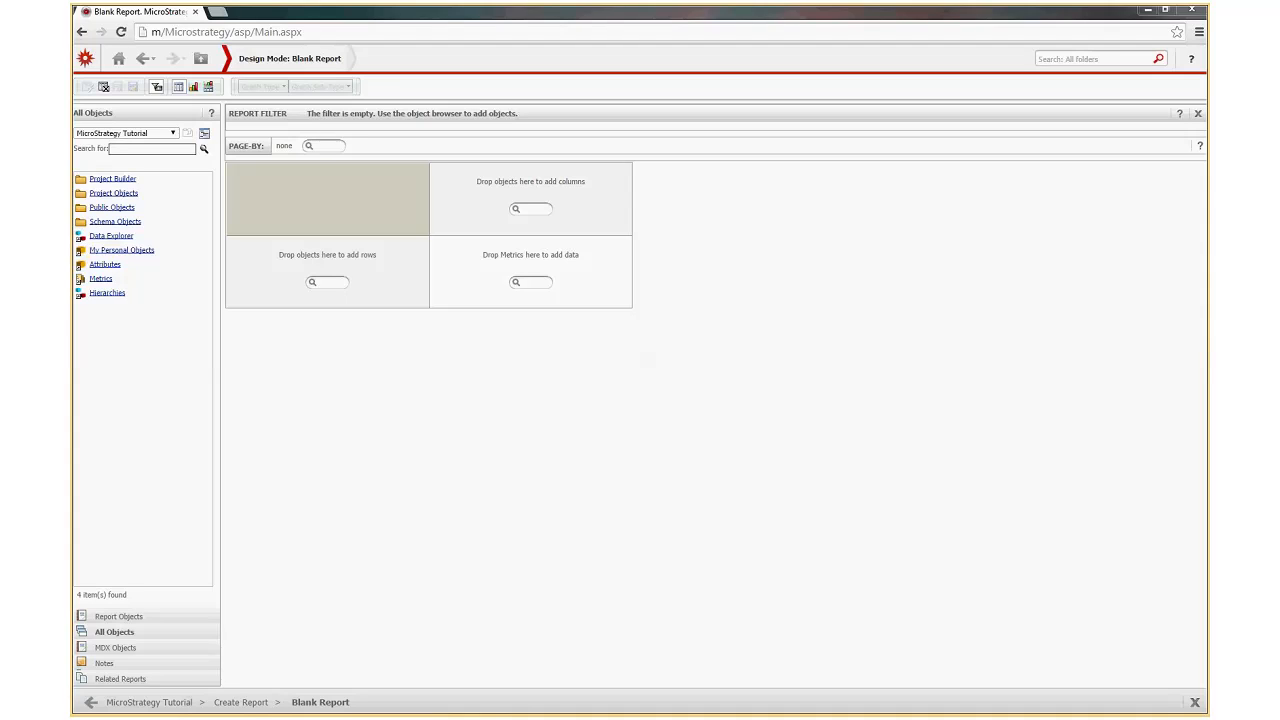
# Switch the object browser to a tree view and add the Region attribute from the Geography folder to the report rows.
pyautogui.click(206, 145)
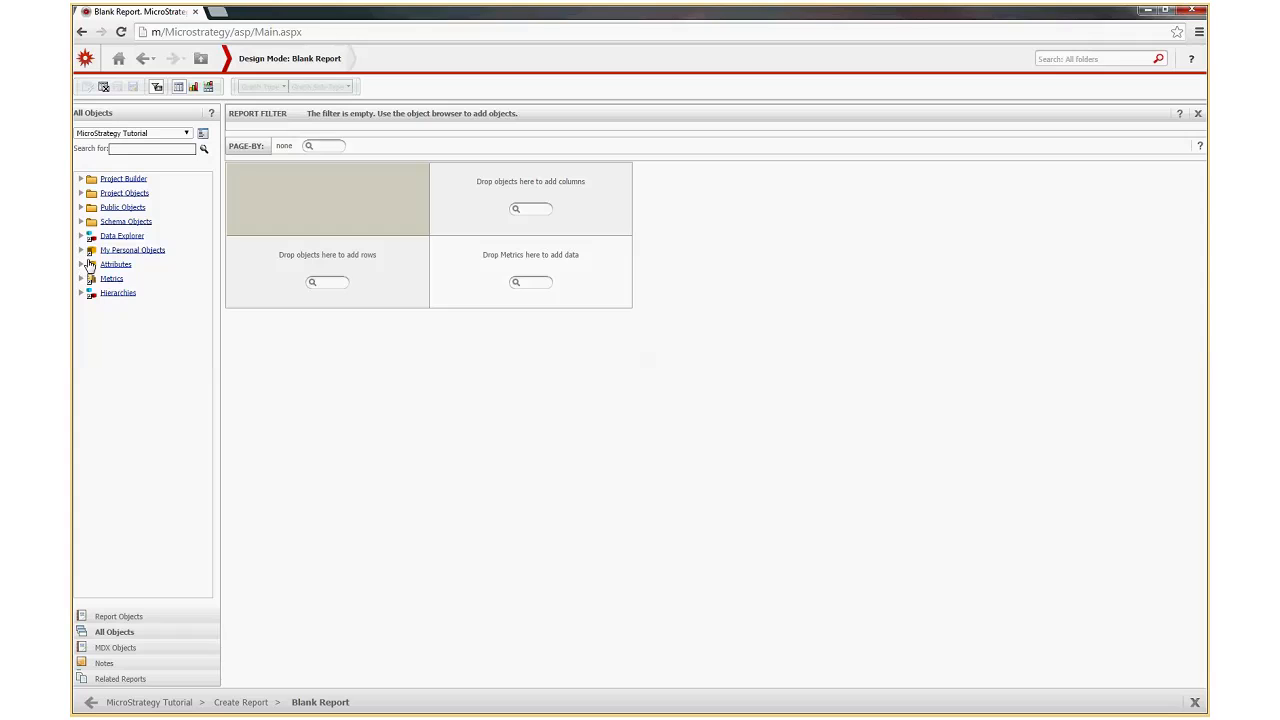
pyautogui.click(81, 264)
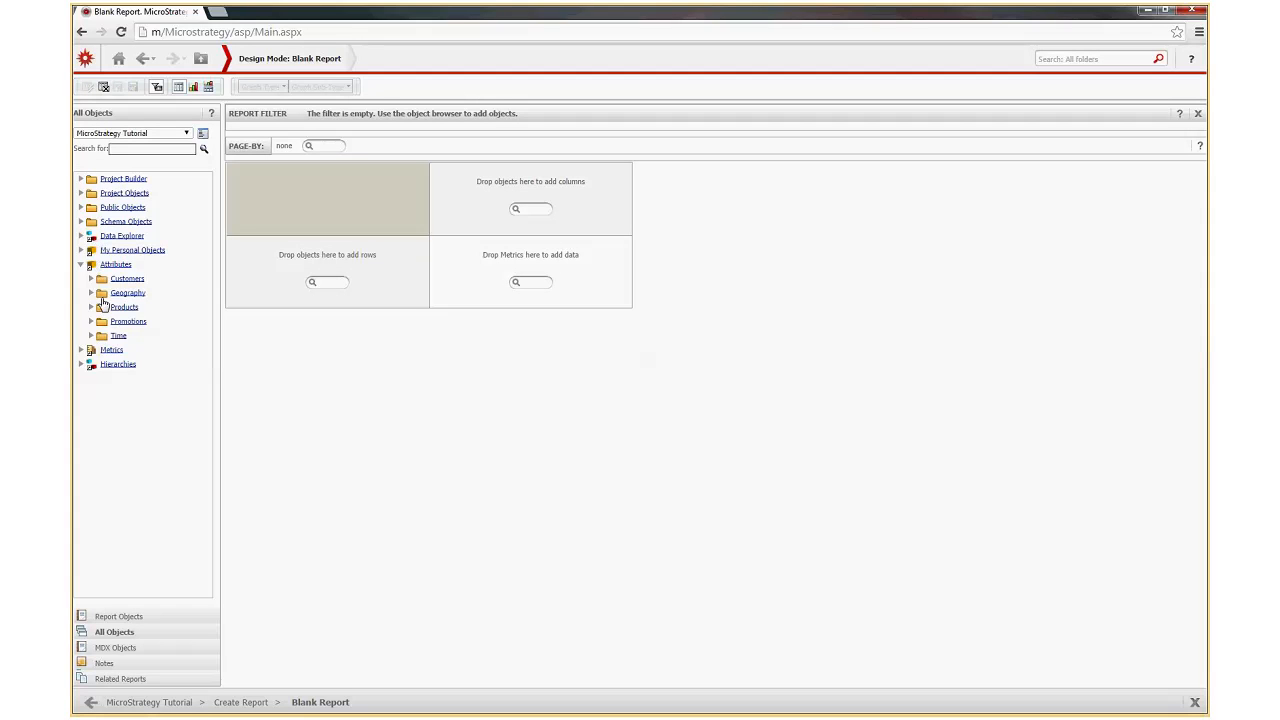
pyautogui.click(91, 293)
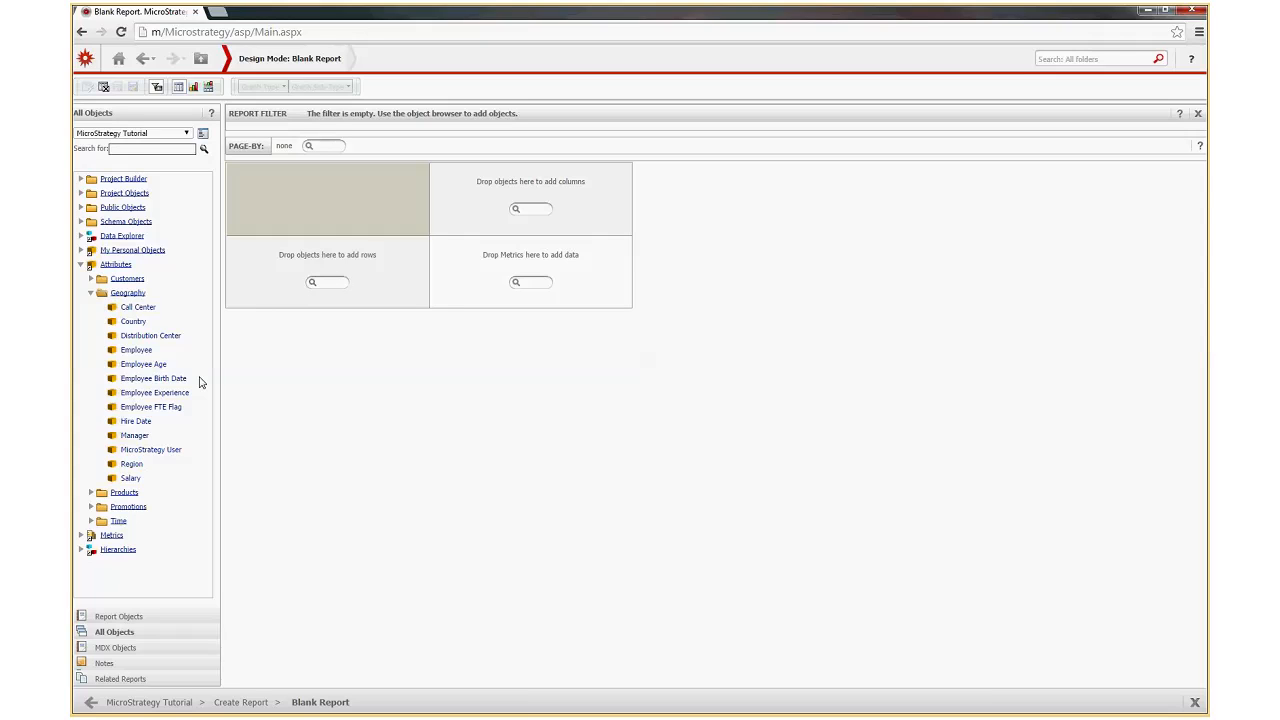
pyautogui.doubleClick(133, 468)
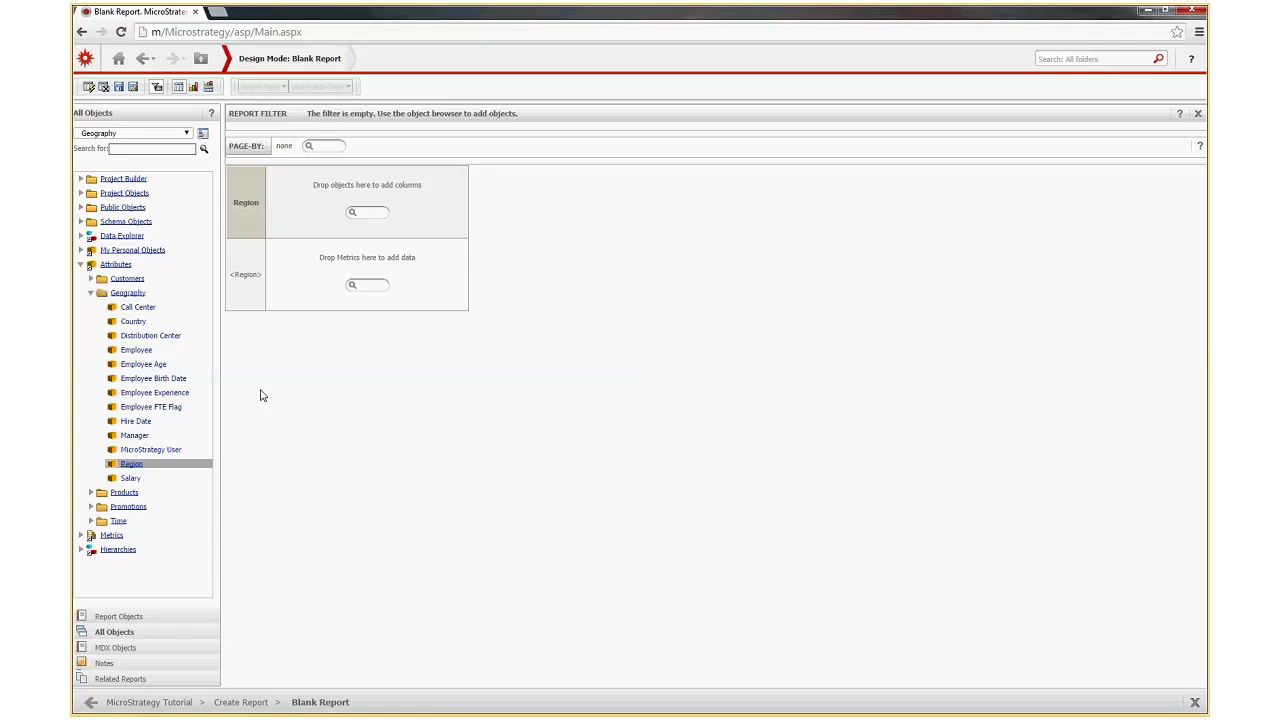
# Add the Category attribute from the Products folder to the rows after Region.
pyautogui.click(91, 293)
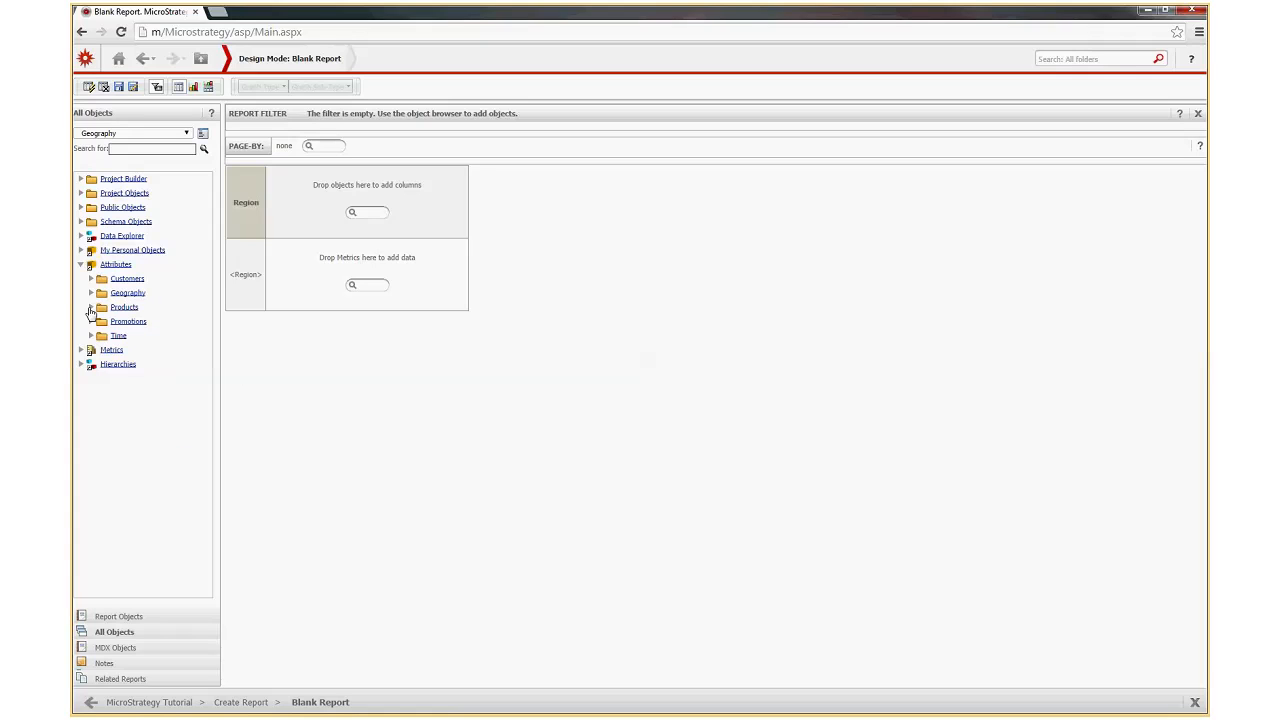
pyautogui.click(91, 308)
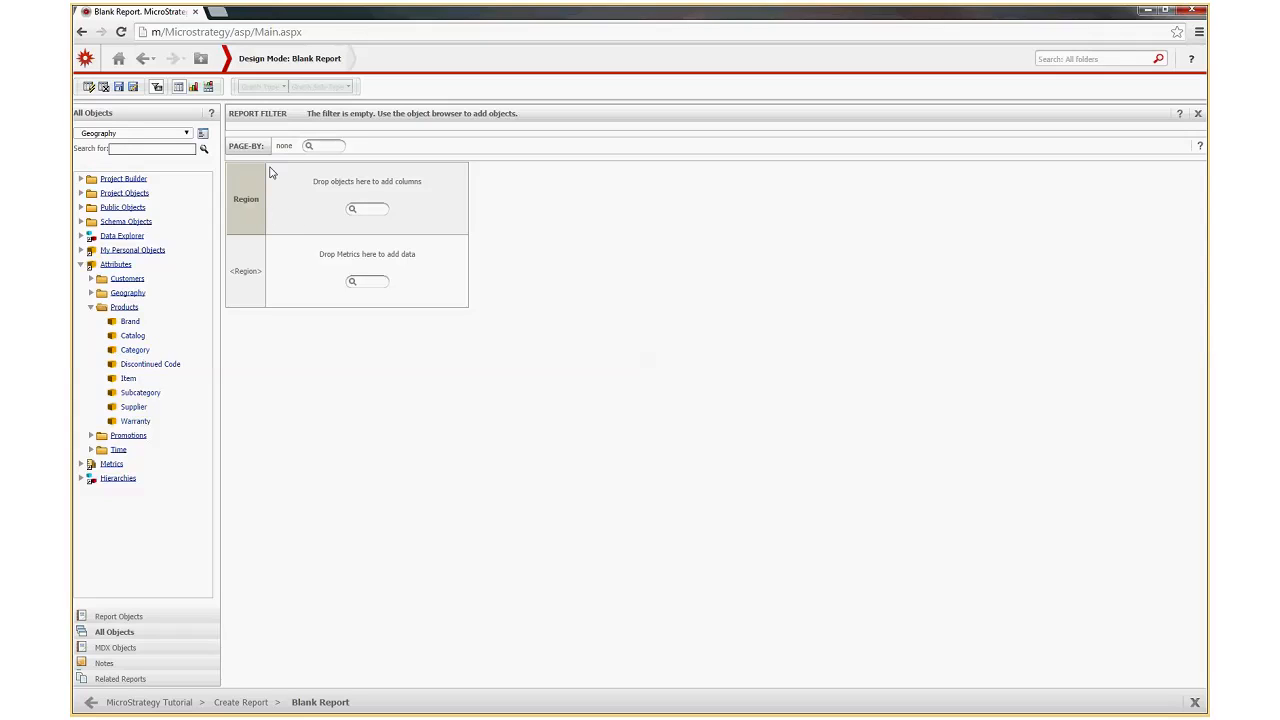
pyautogui.moveTo(270, 173); pyautogui.dragTo(272, 287)
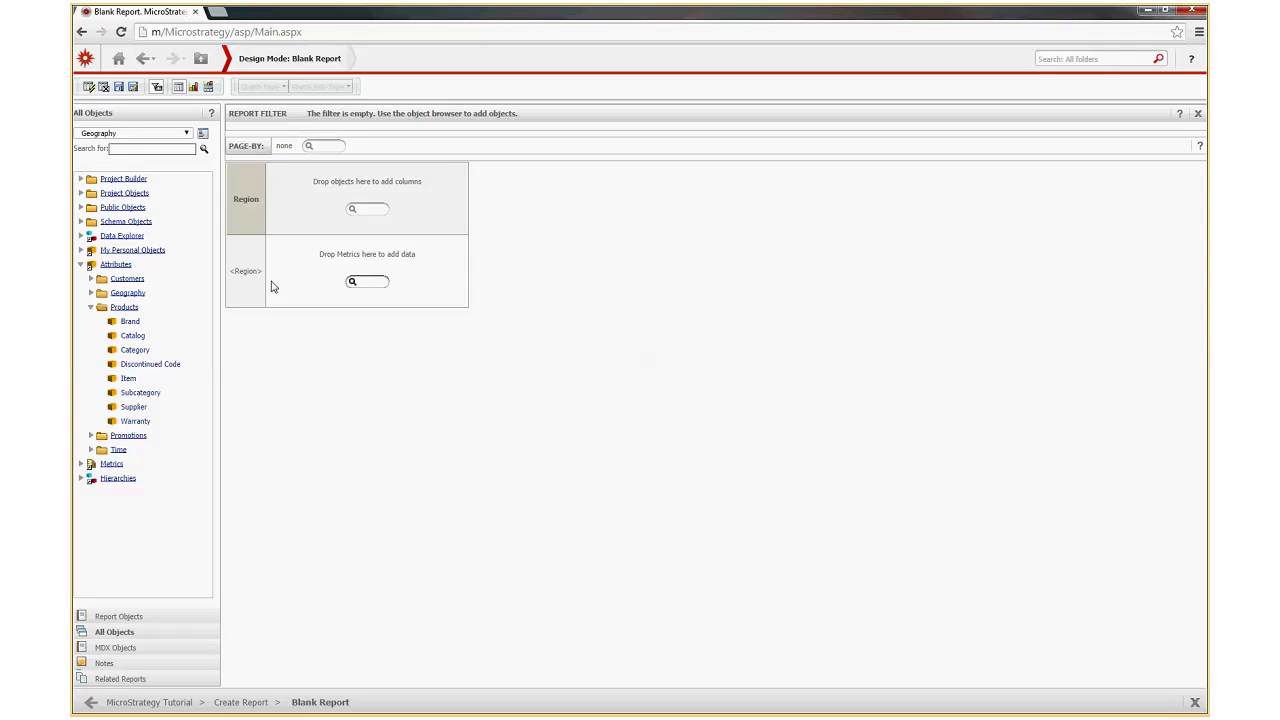
pyautogui.doubleClick(142, 356)
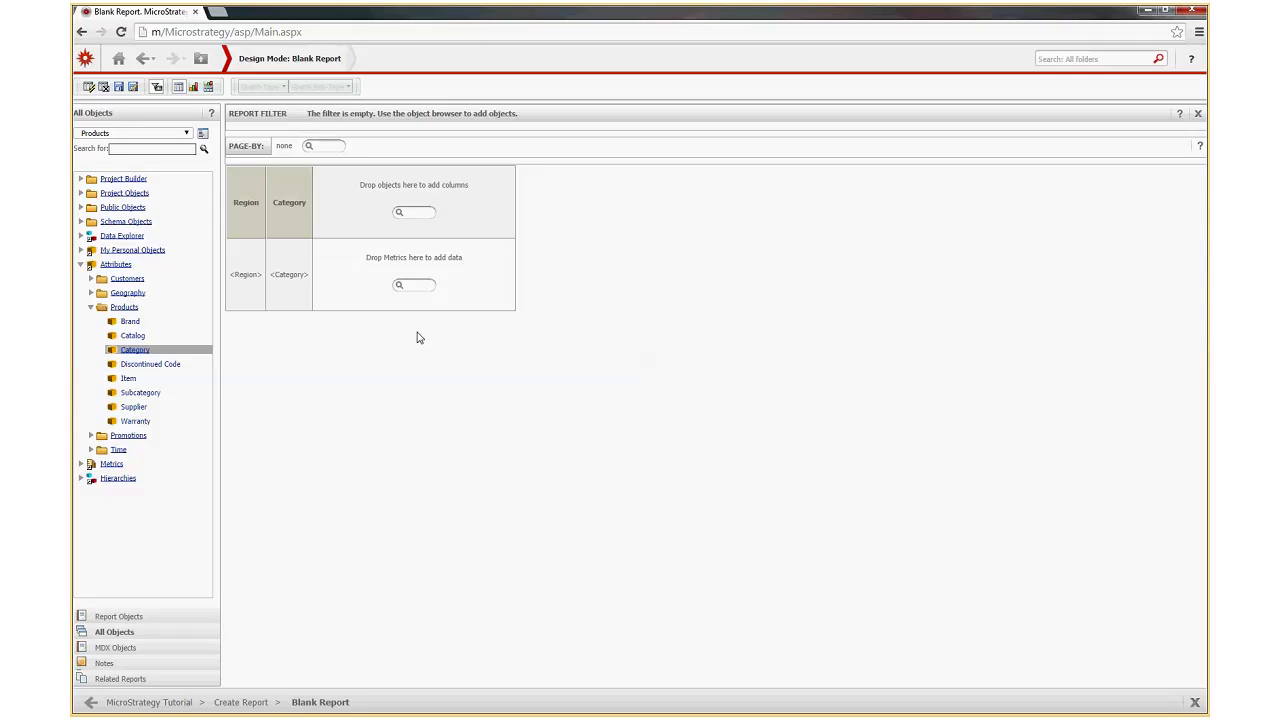
# Place the Year attribute from the Time folder in the report's columns area.
pyautogui.click(91, 310)
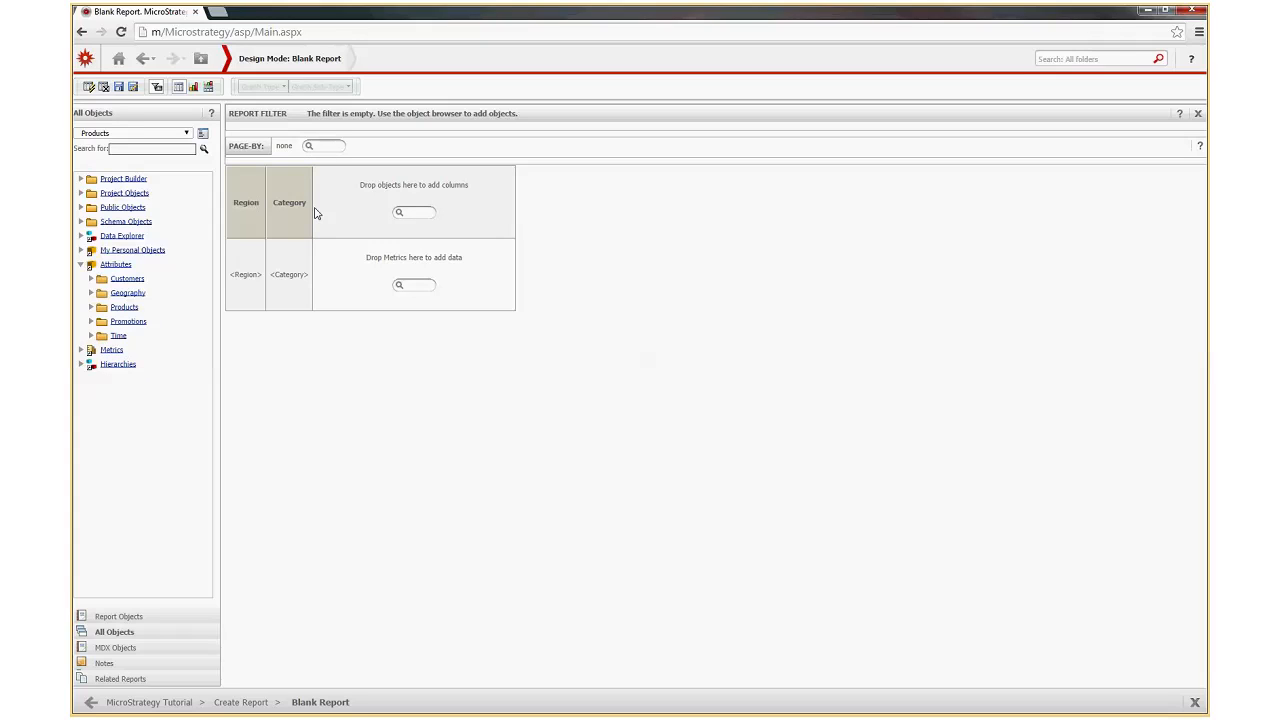
pyautogui.click(91, 335)
pyautogui.moveTo(126, 406); pyautogui.dragTo(452, 200)
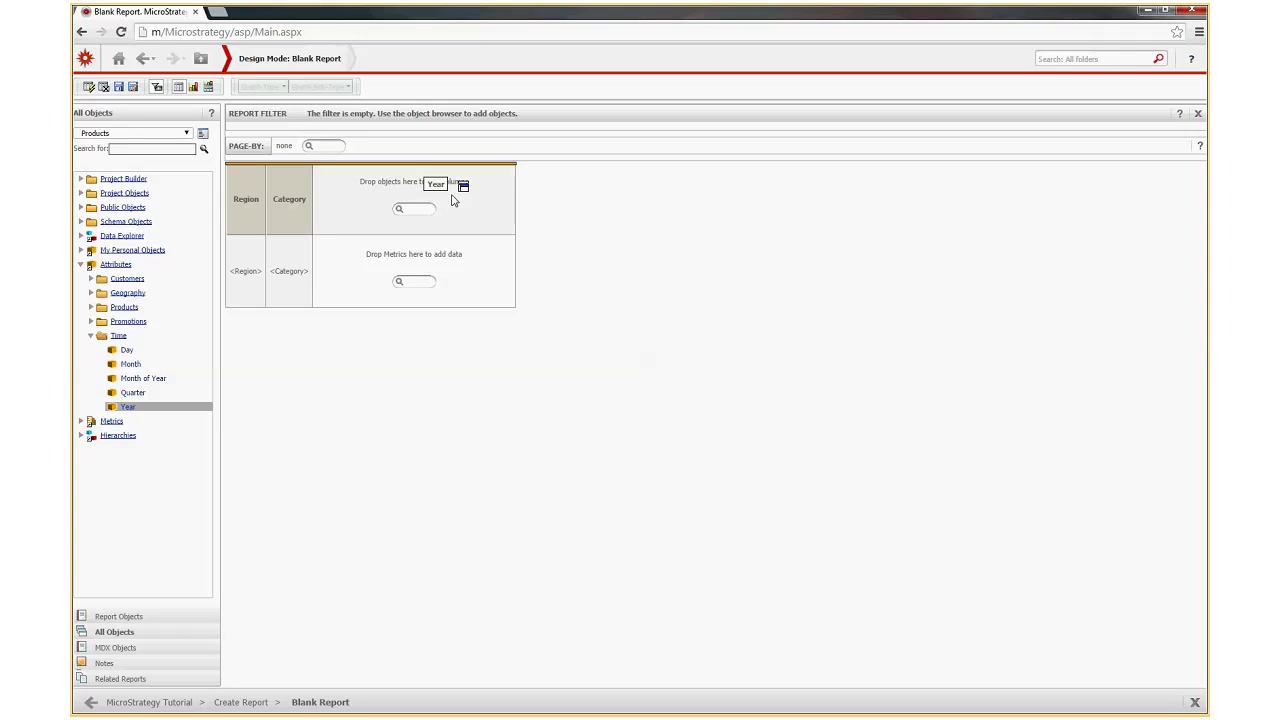
pyautogui.moveTo(452, 200); pyautogui.dragTo(447, 170)
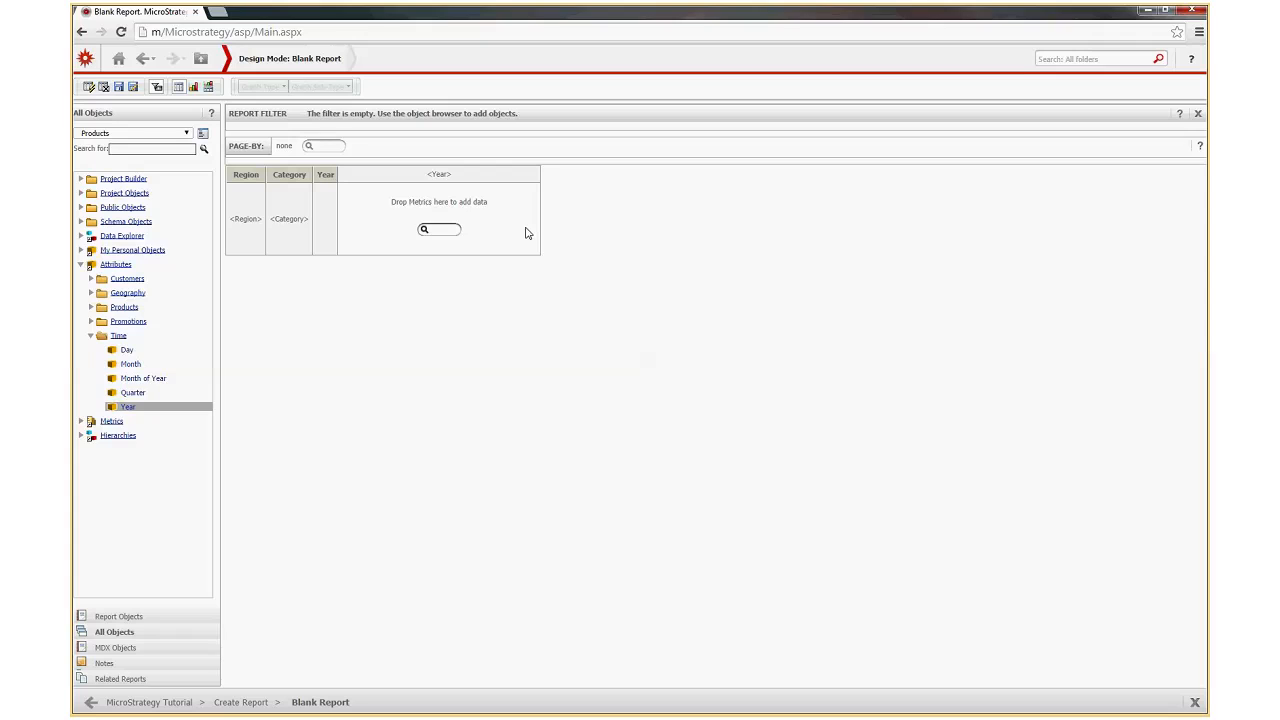
# Collapse the Attributes folder, limit the object browser to Metrics and search it for "Revenue".
pyautogui.click(84, 265)
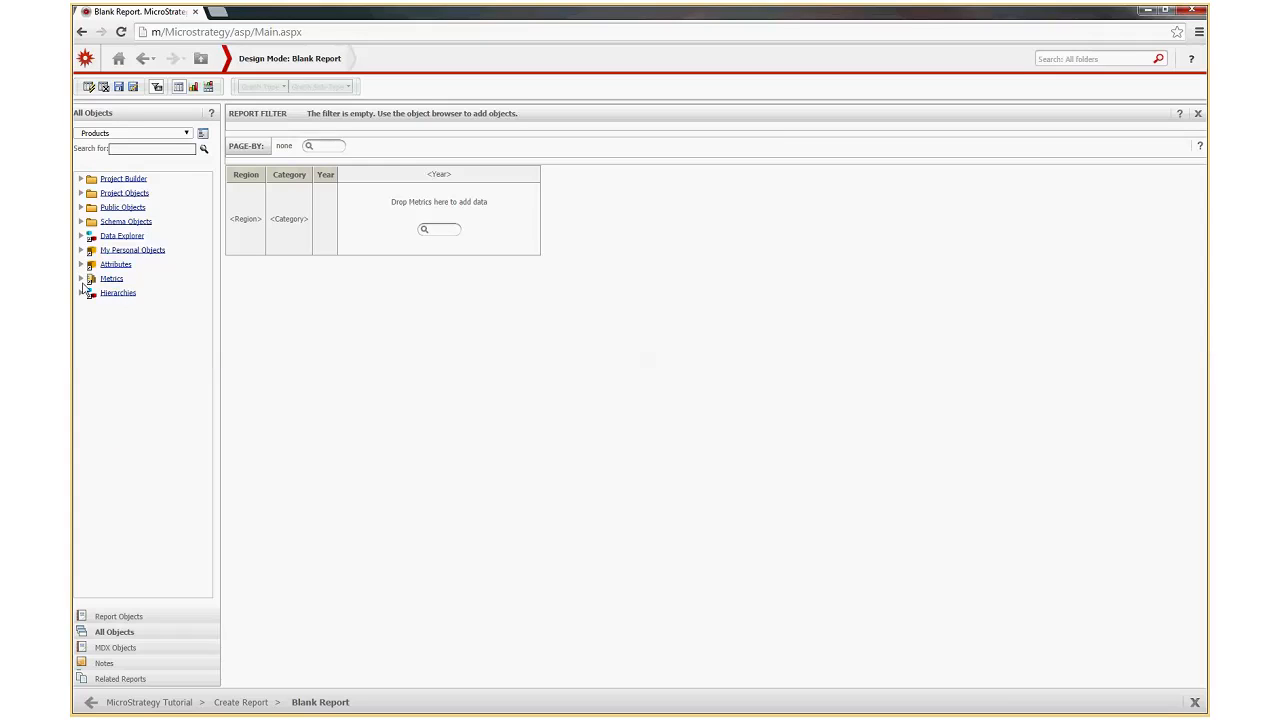
pyautogui.click(185, 133)
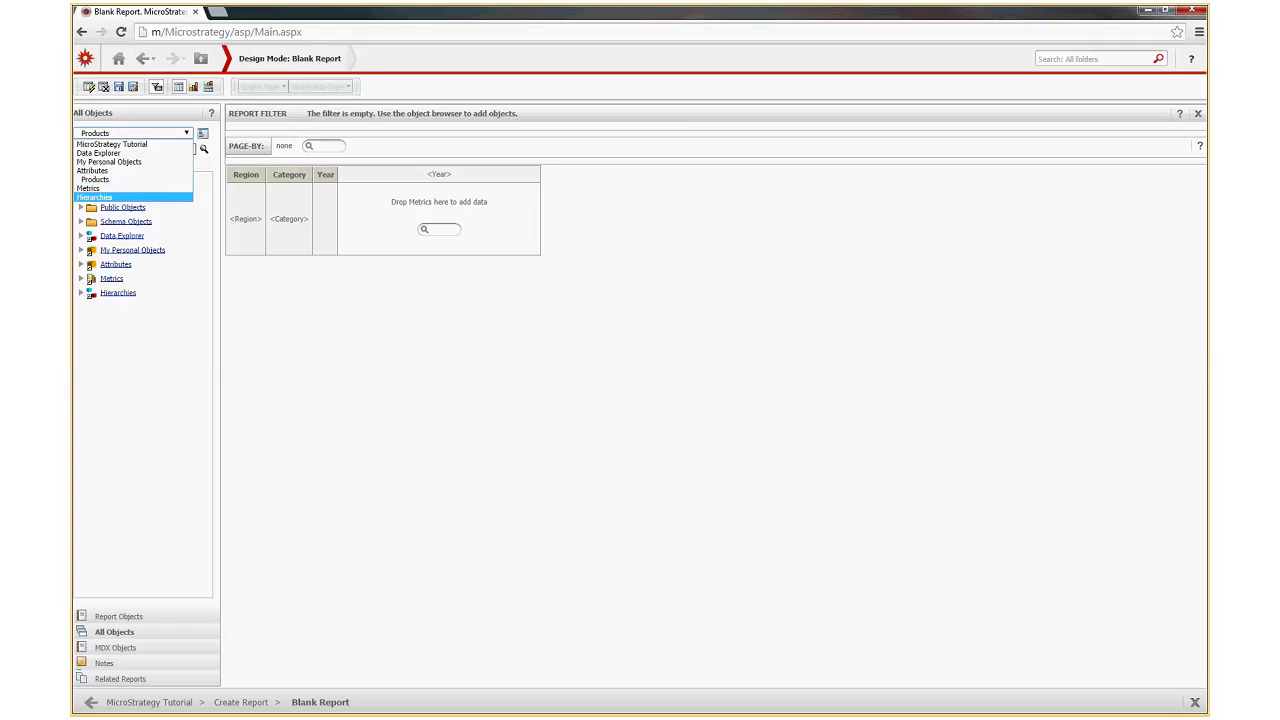
pyautogui.click(108, 281)
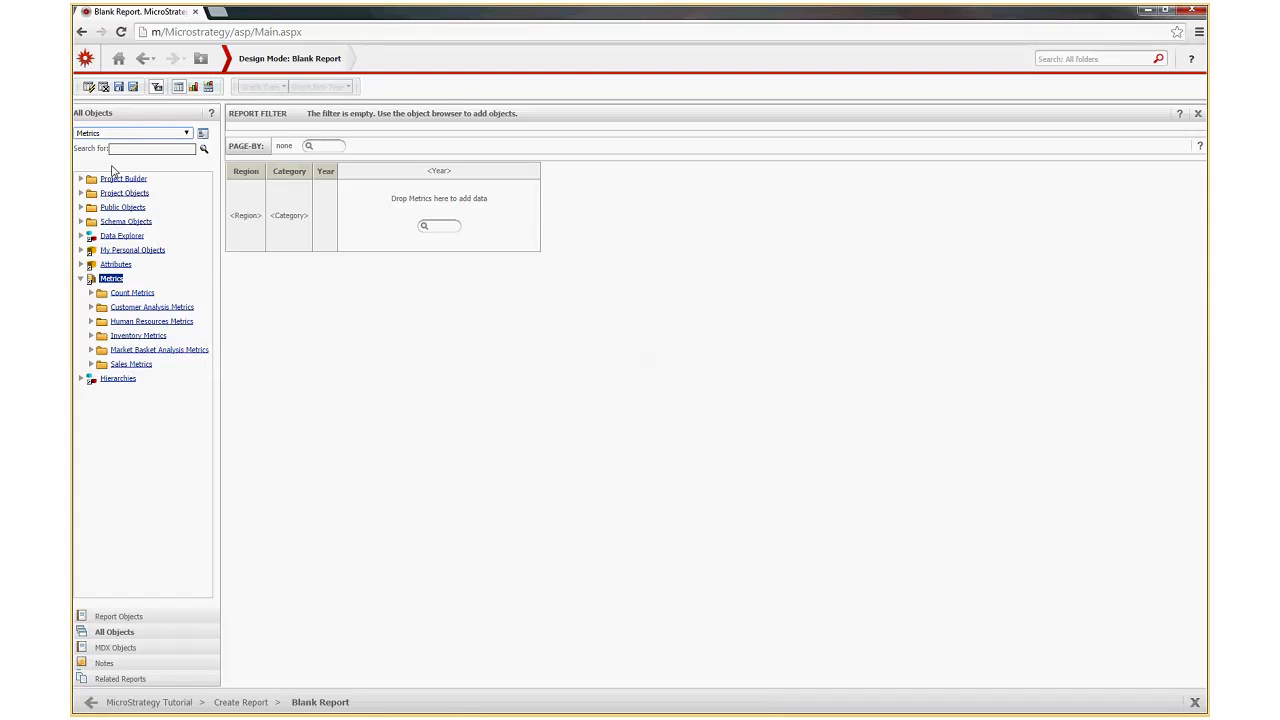
pyautogui.click(138, 148)
pyautogui.write('Revenue')
pyautogui.click(204, 149)
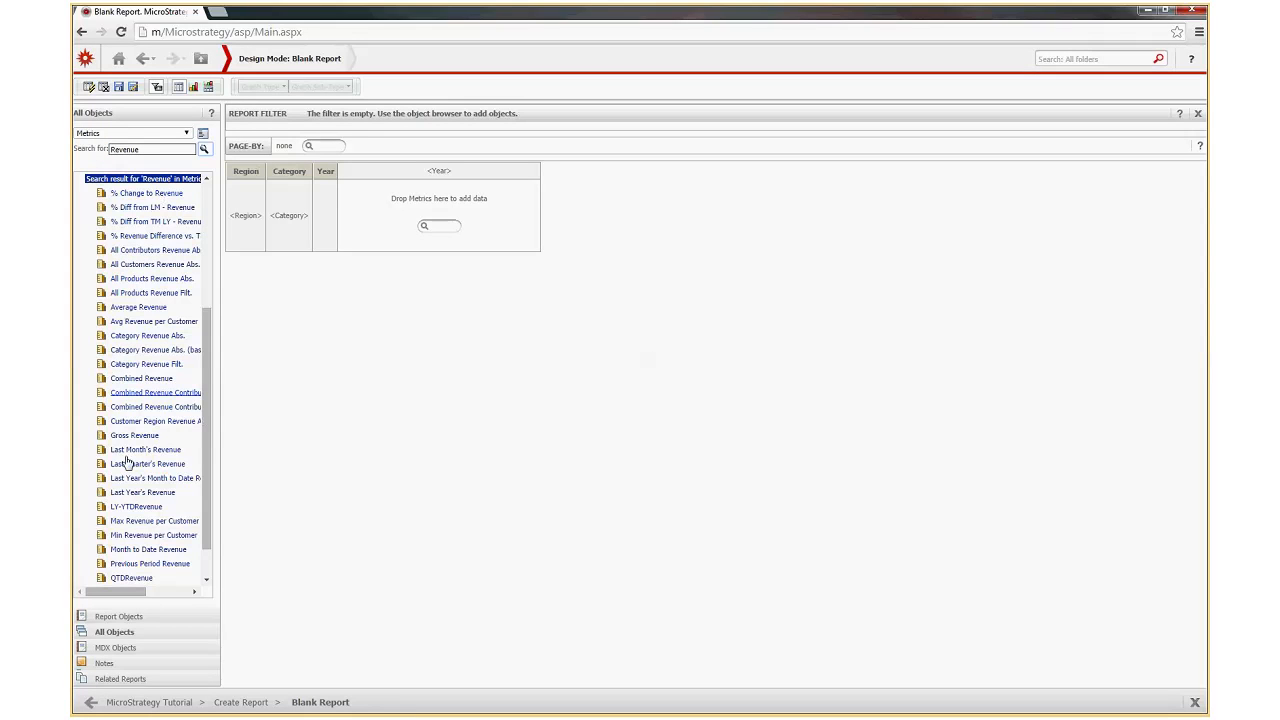
# Find the Revenue metric in the next set of search results and place it in the report's columns under Year.
pyautogui.moveTo(206, 323); pyautogui.dragTo(208, 424)
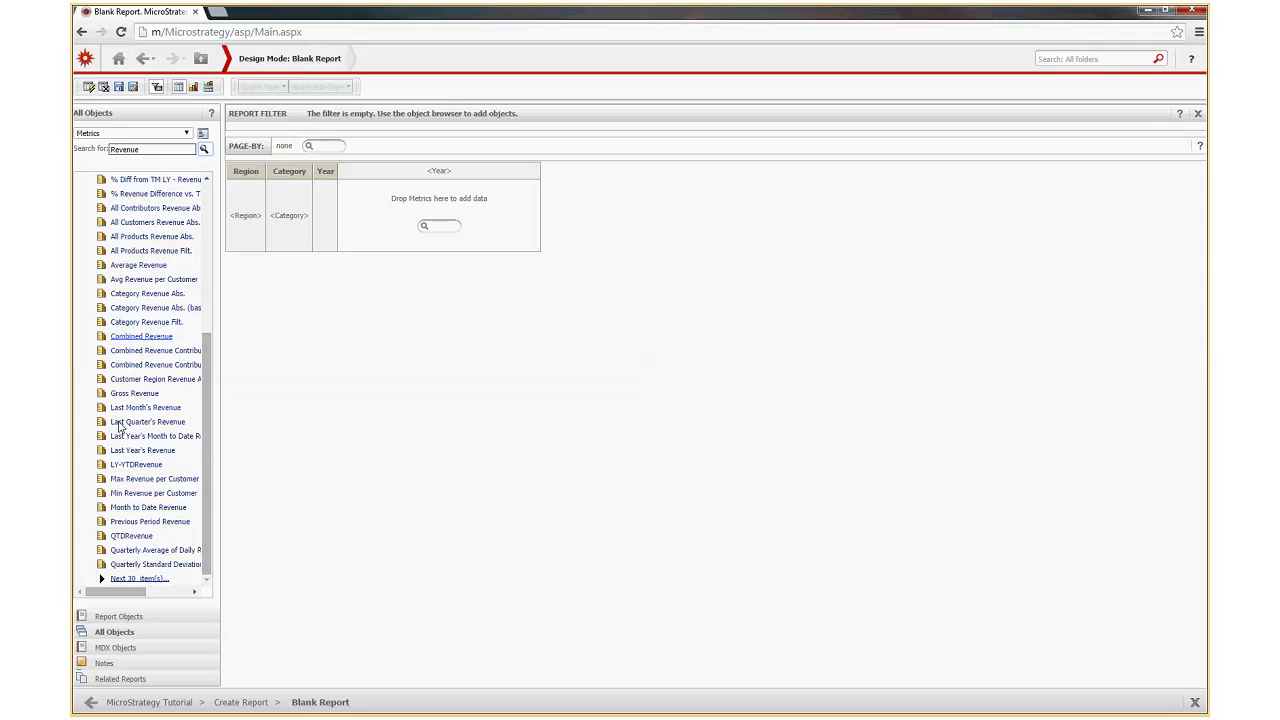
pyautogui.click(139, 579)
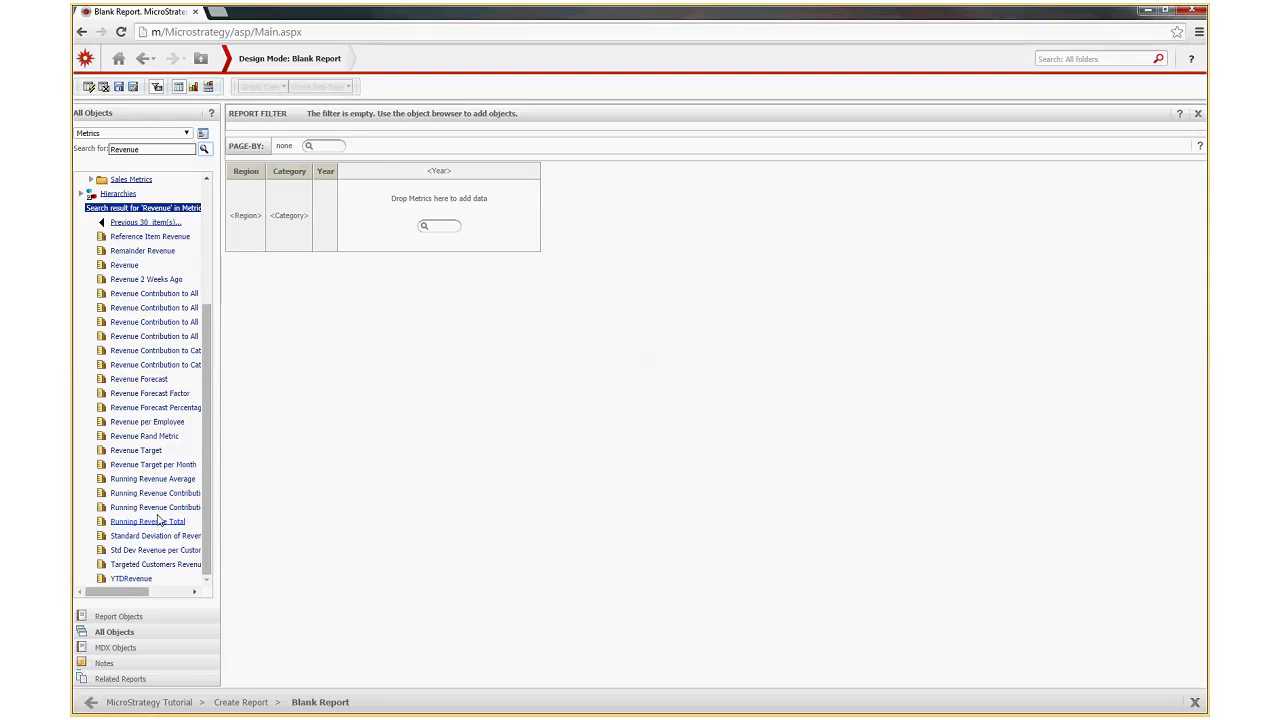
pyautogui.moveTo(124, 265); pyautogui.dragTo(397, 198)
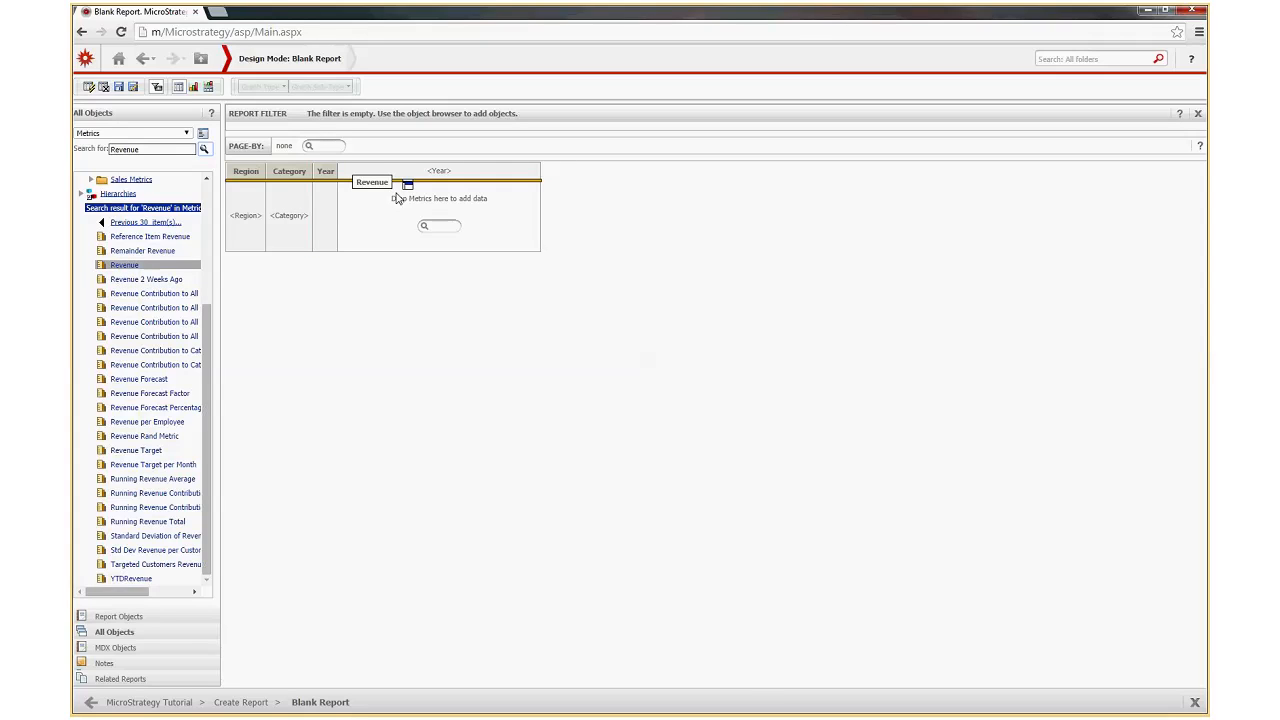
pyautogui.moveTo(397, 198); pyautogui.dragTo(371, 174)
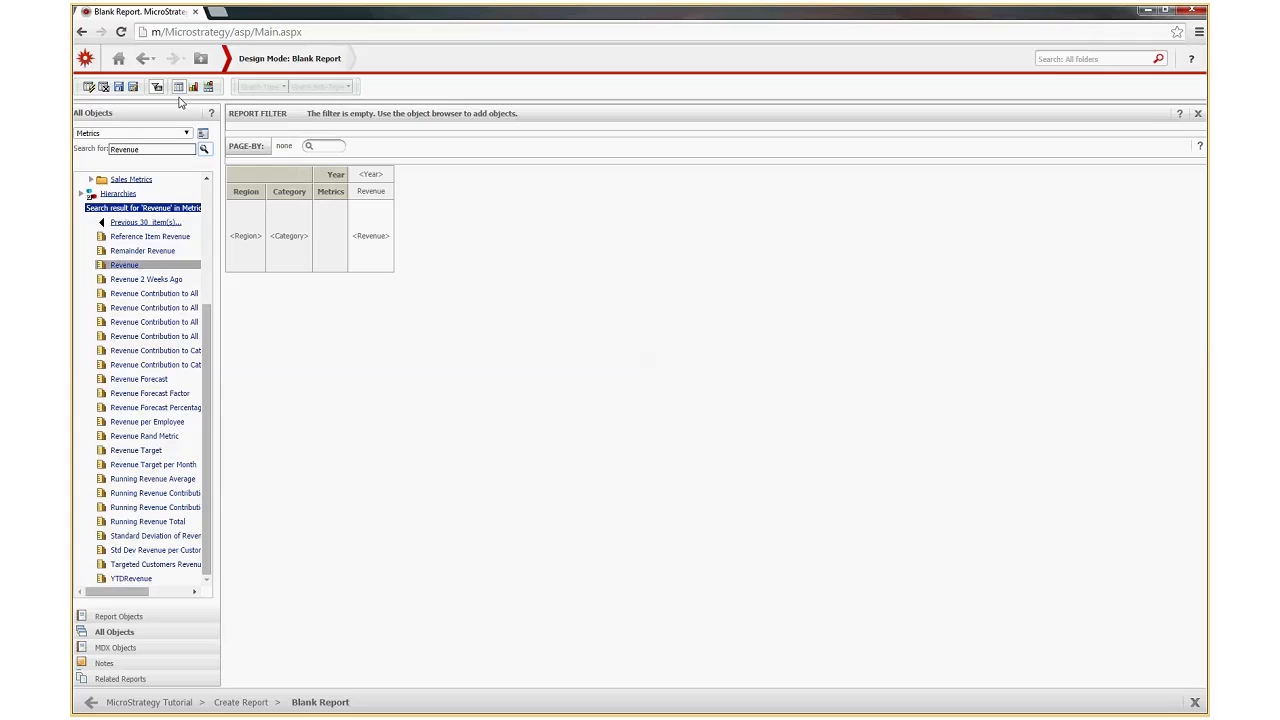
# Open the Save As dialog for the report and cancel it without saving.
pyautogui.click(119, 88)
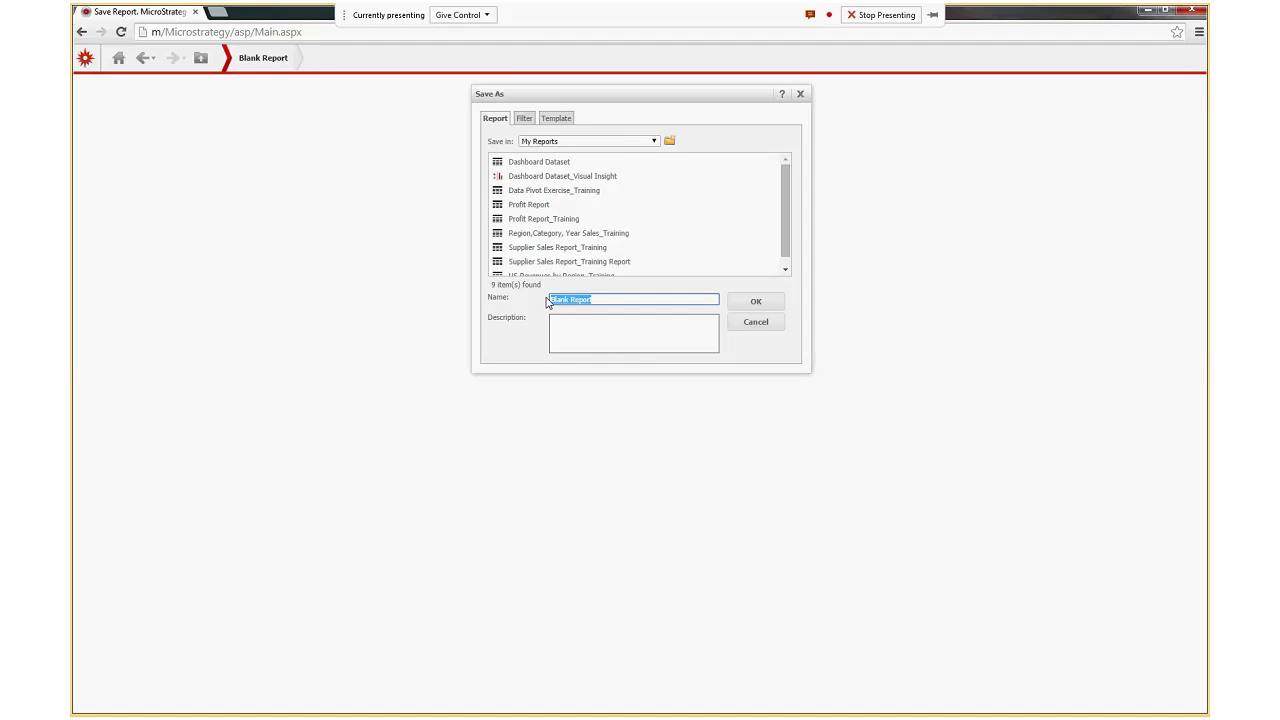
pyautogui.click(741, 333)
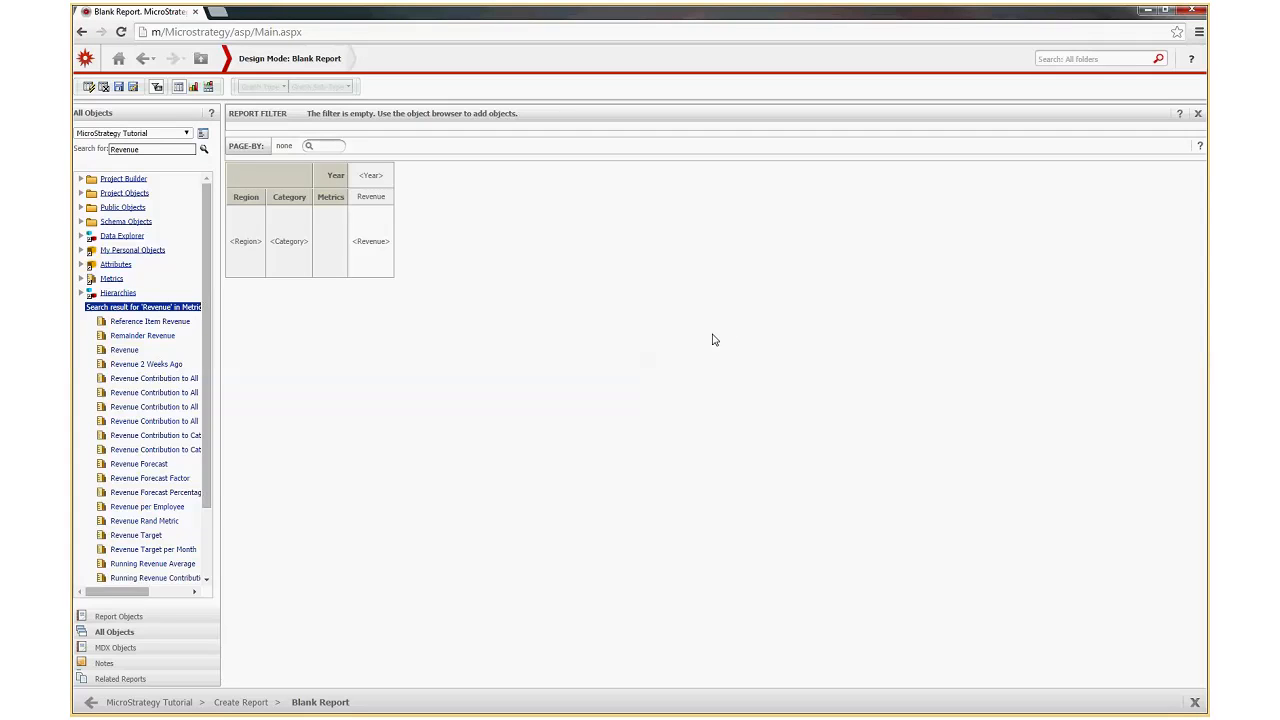
# Search the whole MicroStrategy Tutorial project for "Revenue" and look through the results.
pyautogui.click(208, 553)
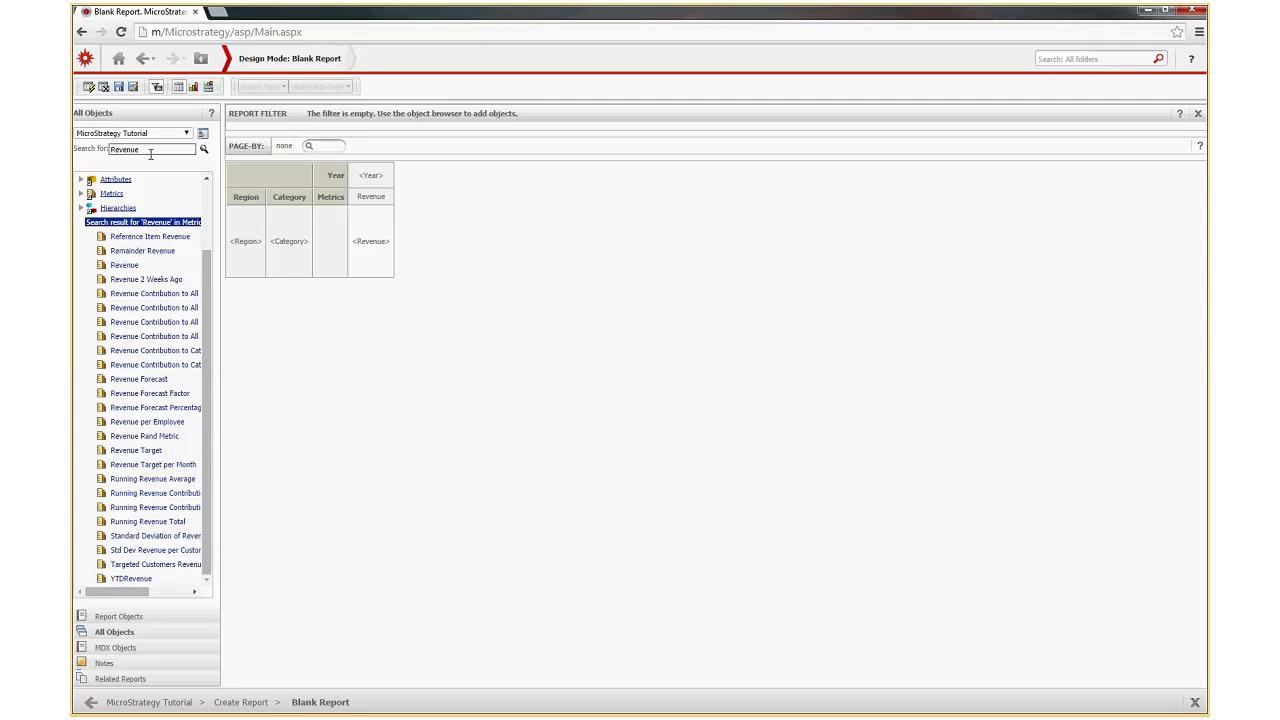
pyautogui.click(204, 150)
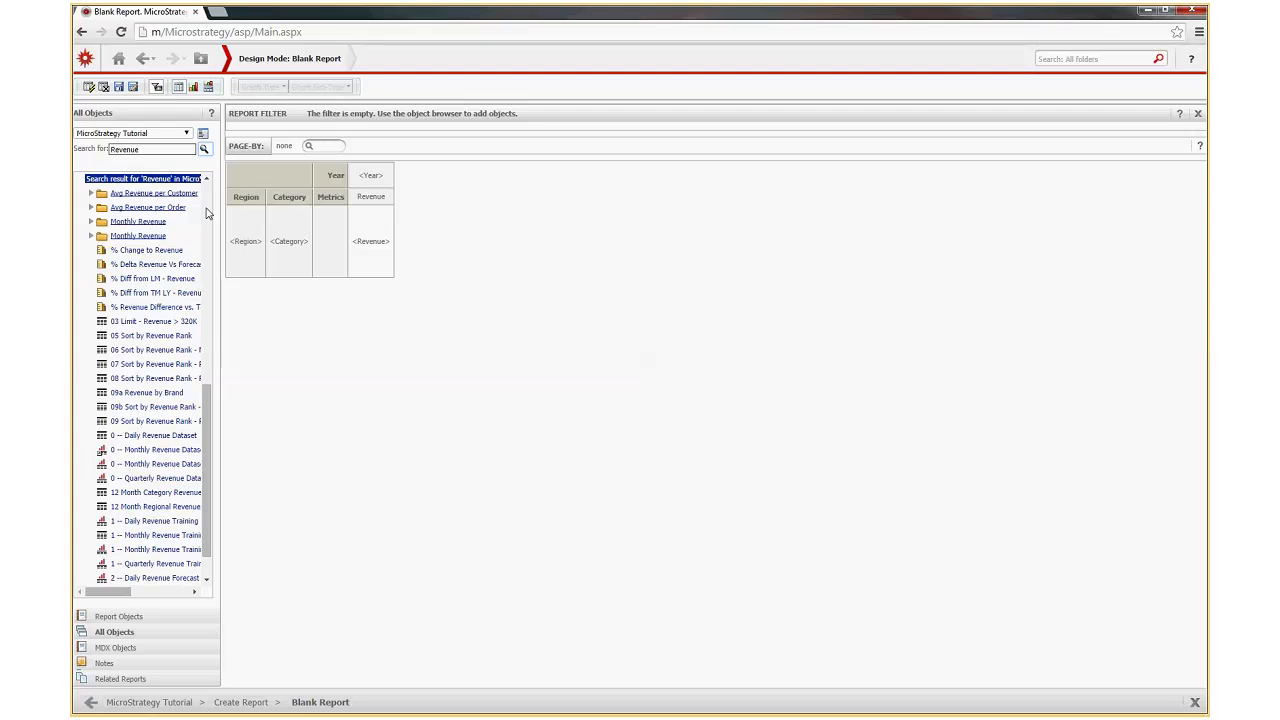
pyautogui.click(207, 377)
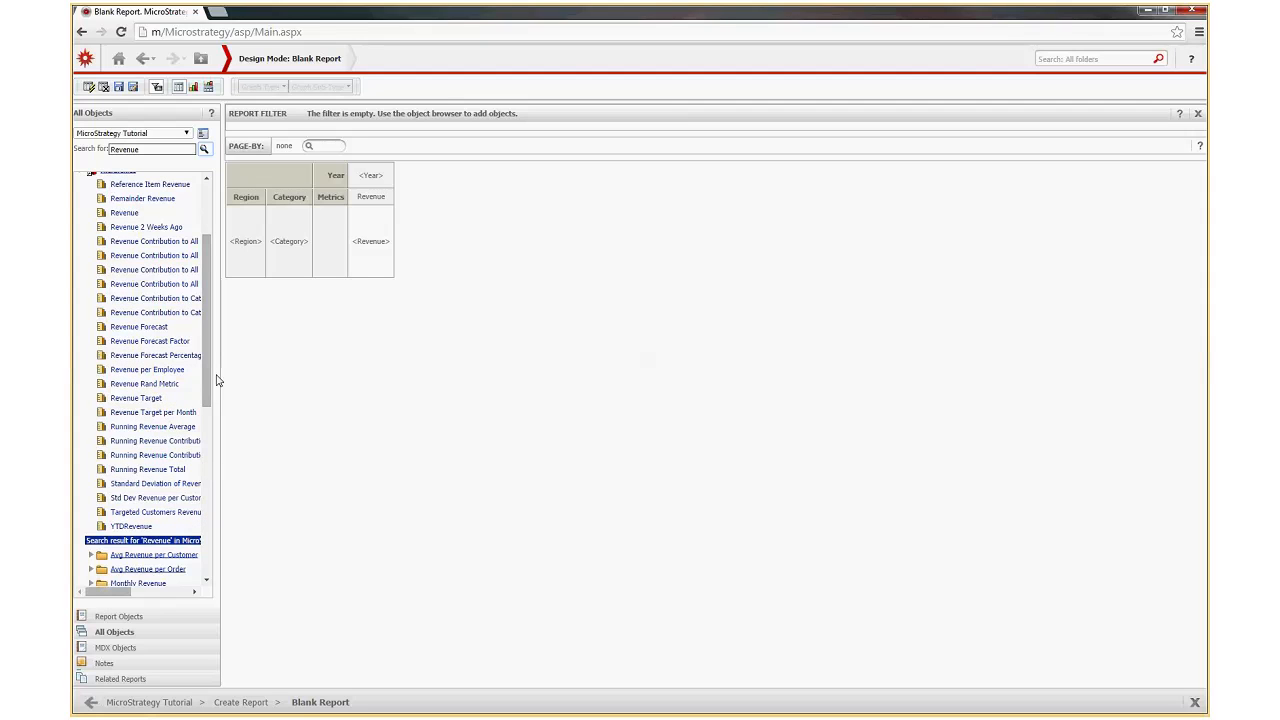
# Leave the current report for the Create Report page and start another blank report.
pyautogui.click(201, 60)
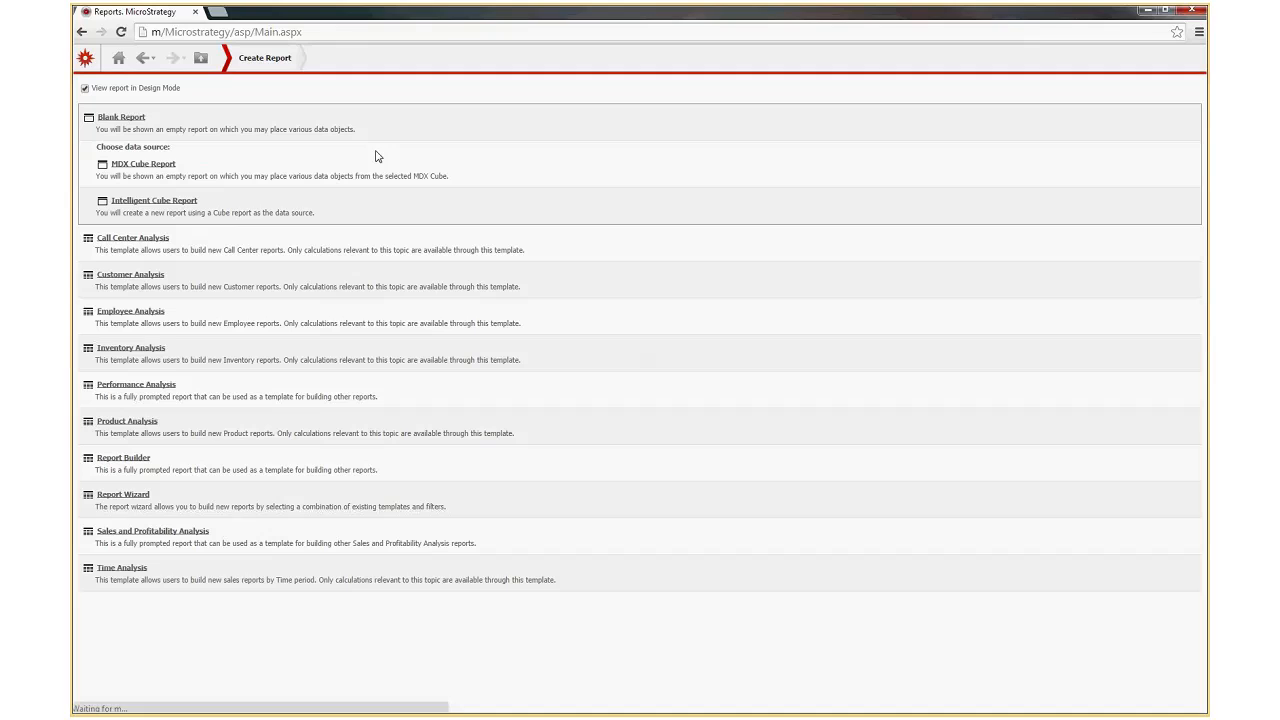
pyautogui.click(131, 118)
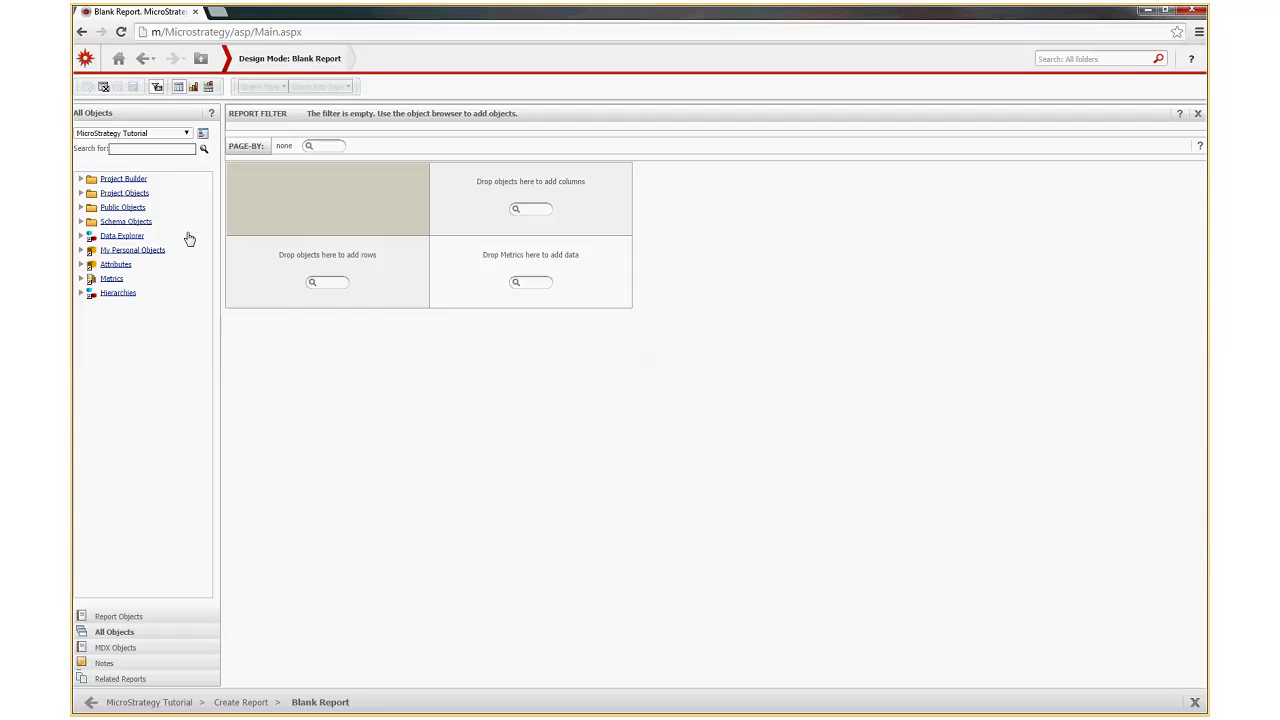
# Select the Region attribute inside the Geography folder of the attributes.
pyautogui.click(79, 265)
pyautogui.click(101, 293)
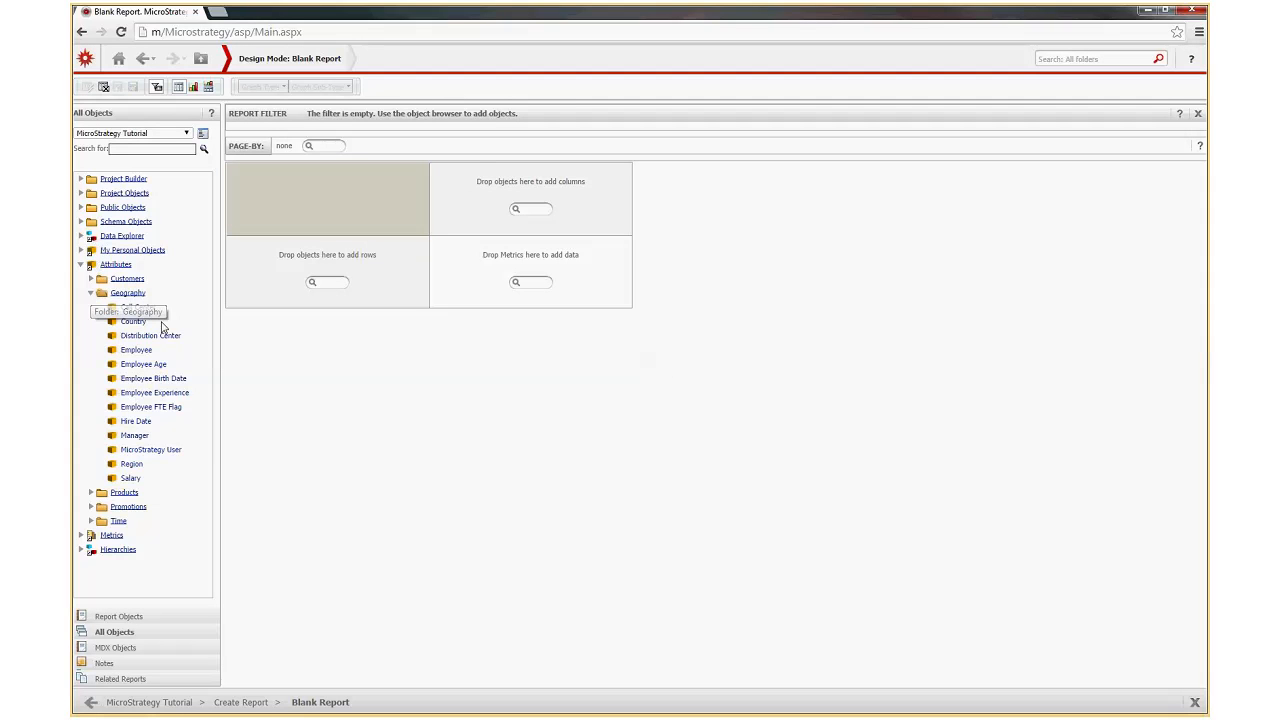
pyautogui.click(132, 468)
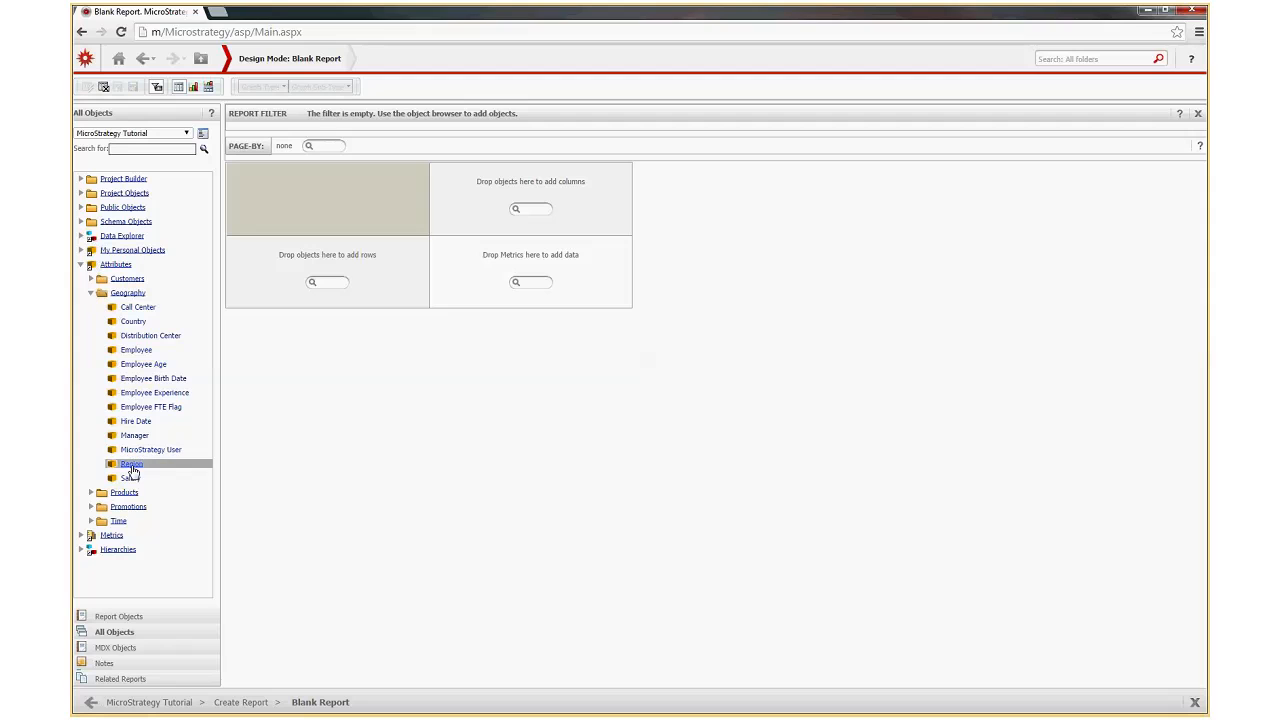